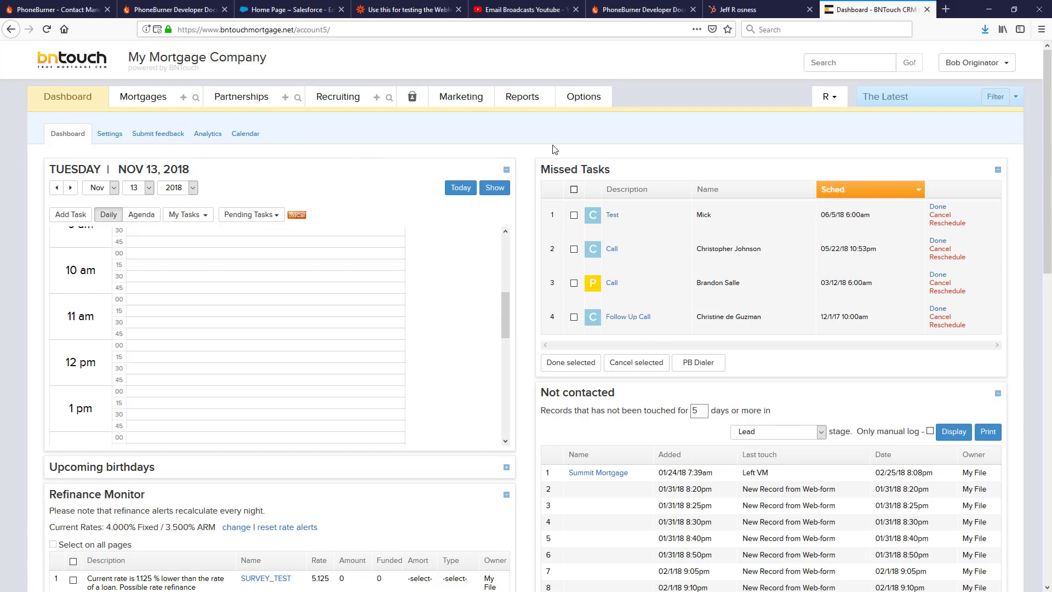
# Step: Launch the dialer from the four selected missed tasks, then back out of its sign-in
pyautogui.click(574, 189)
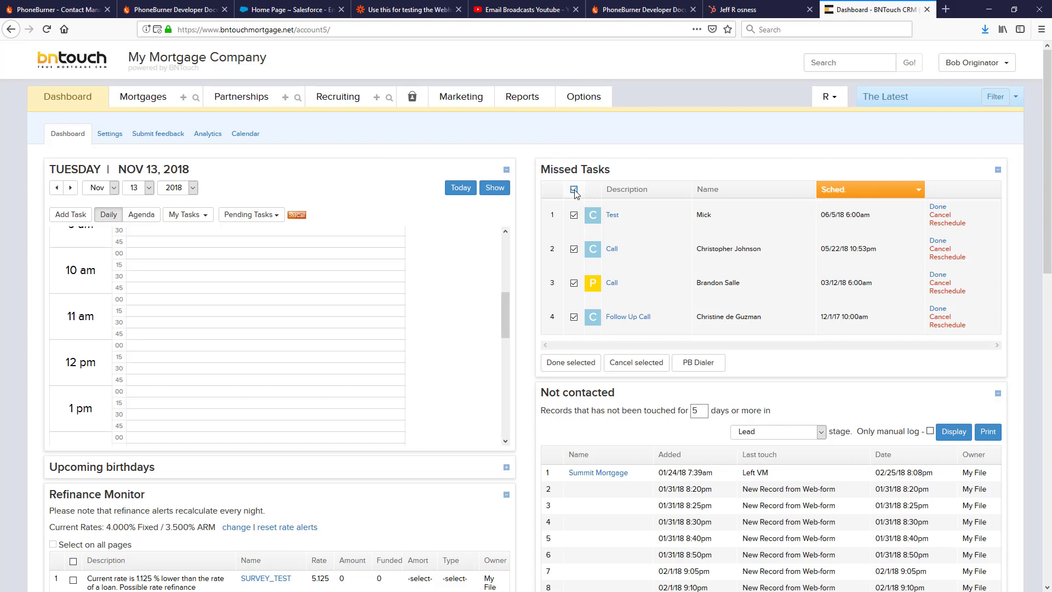
pyautogui.click(697, 362)
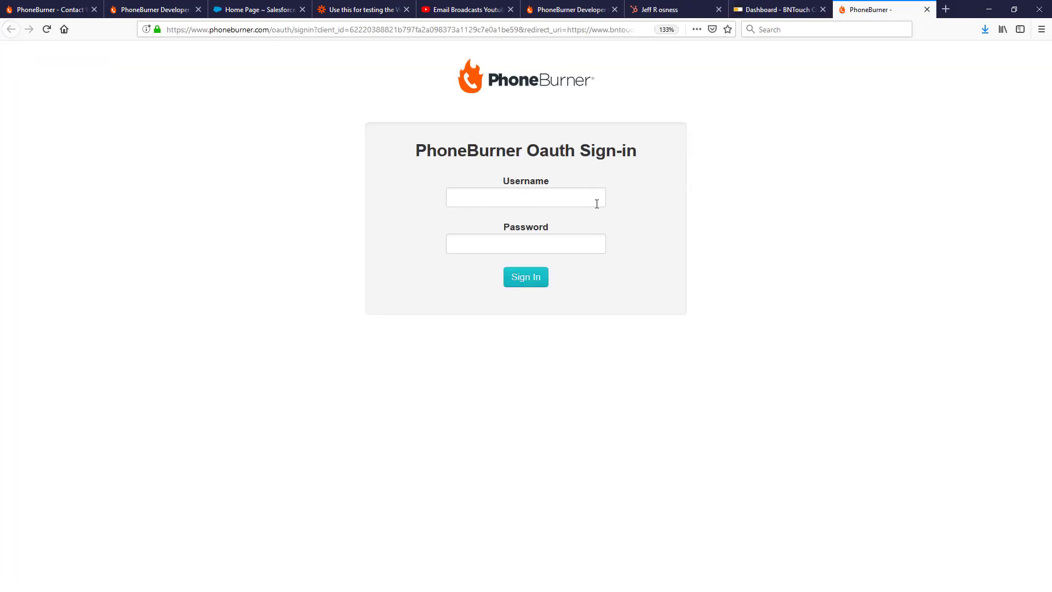
pyautogui.click(523, 199)
pyautogui.click(927, 10)
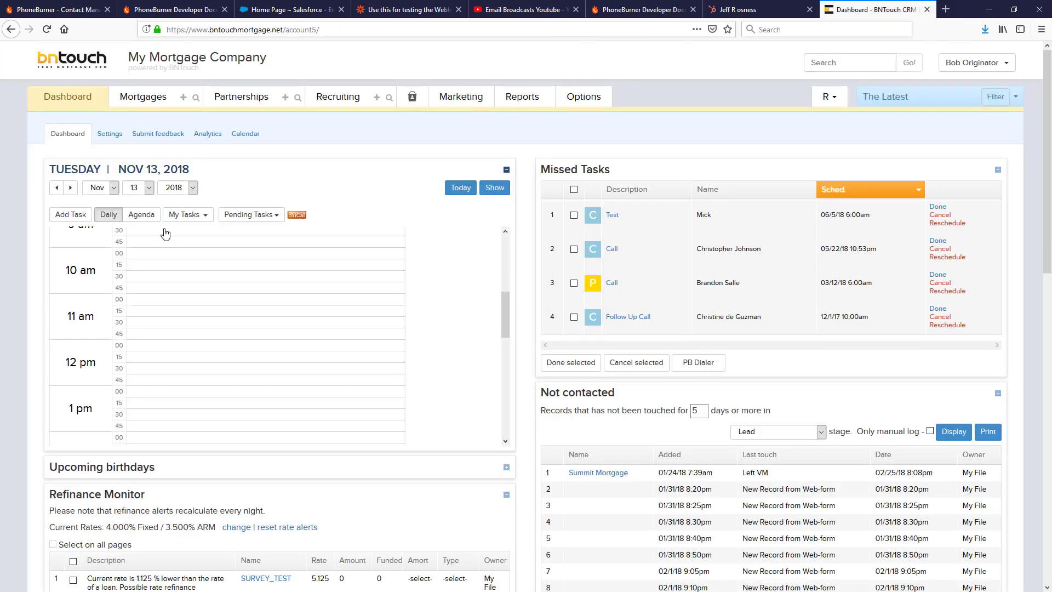
# Step: Try bulk-selecting mortgage leads, prospects, and the recruiting lead with the dialer option
pyautogui.click(153, 101)
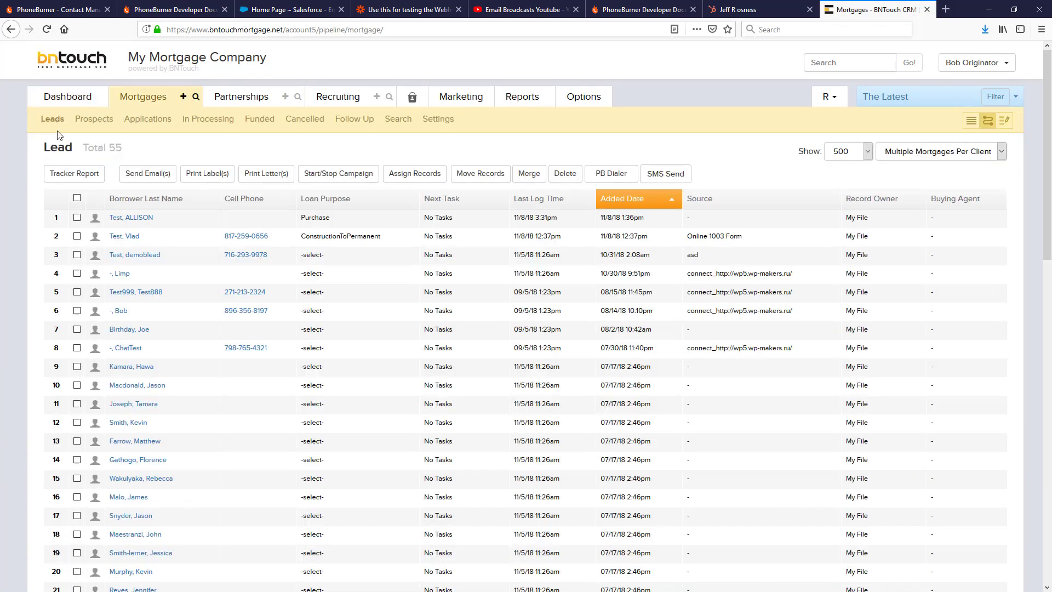
pyautogui.click(76, 198)
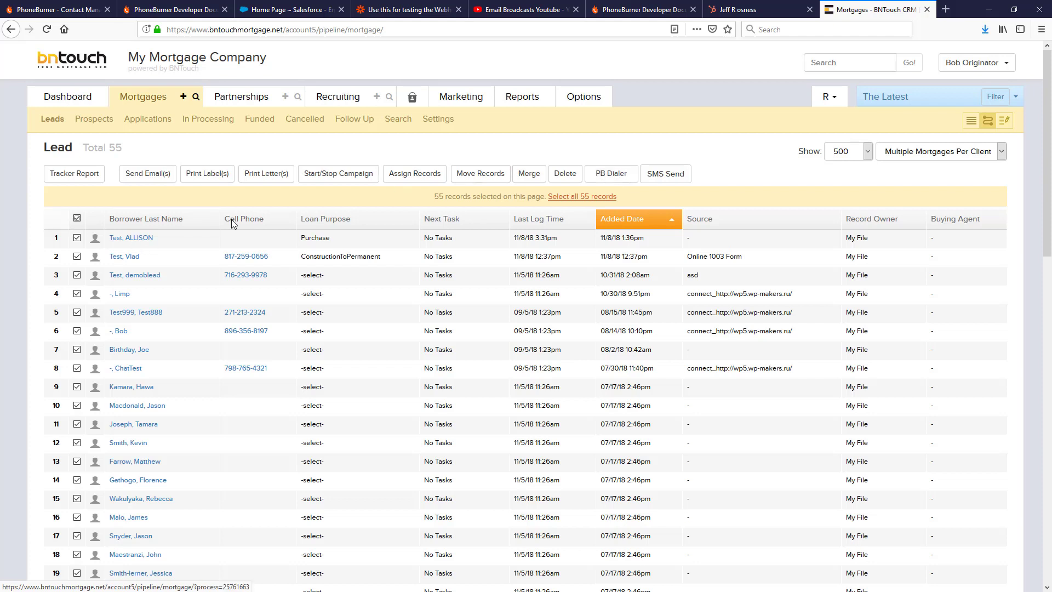
pyautogui.click(617, 181)
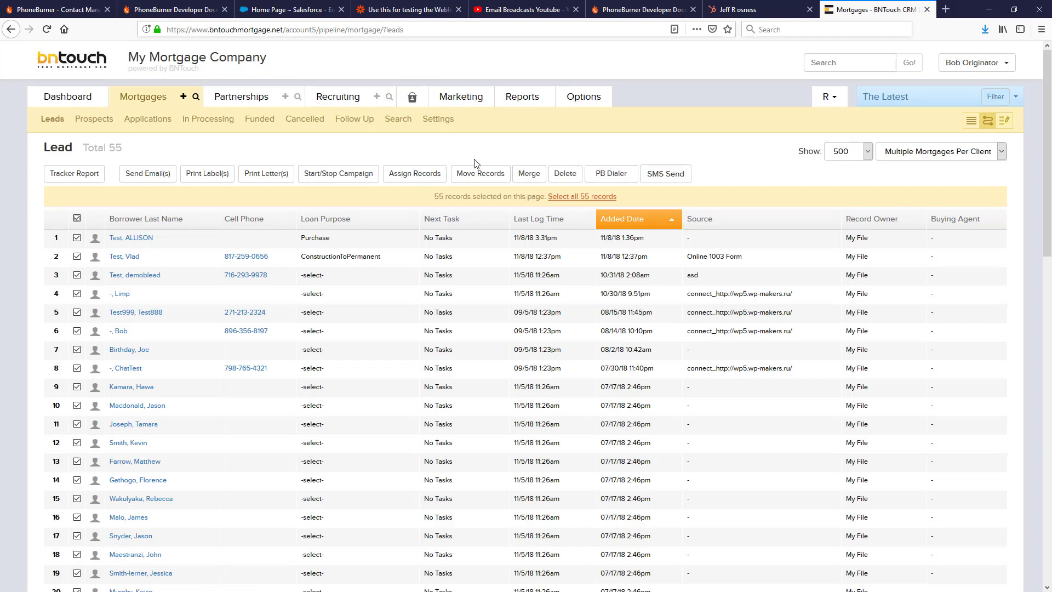
pyautogui.click(81, 125)
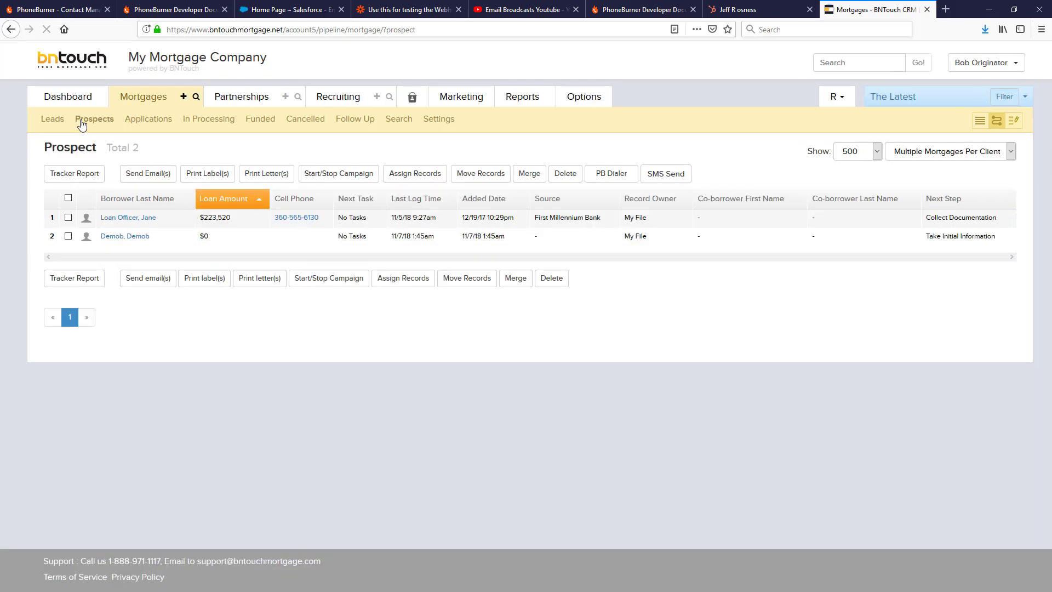
pyautogui.click(68, 199)
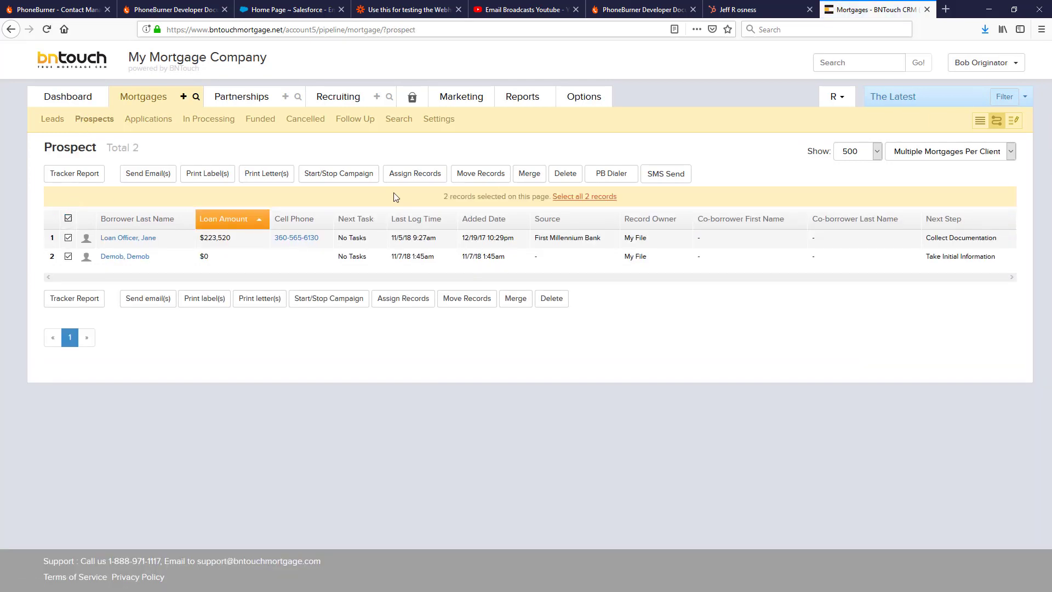
pyautogui.click(612, 175)
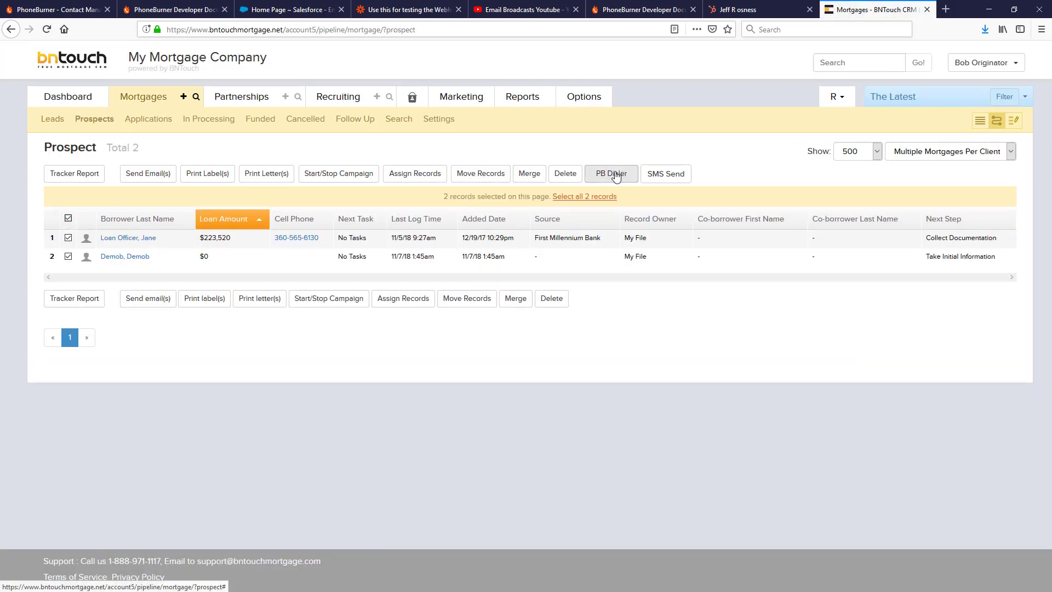
pyautogui.click(355, 103)
pyautogui.click(84, 199)
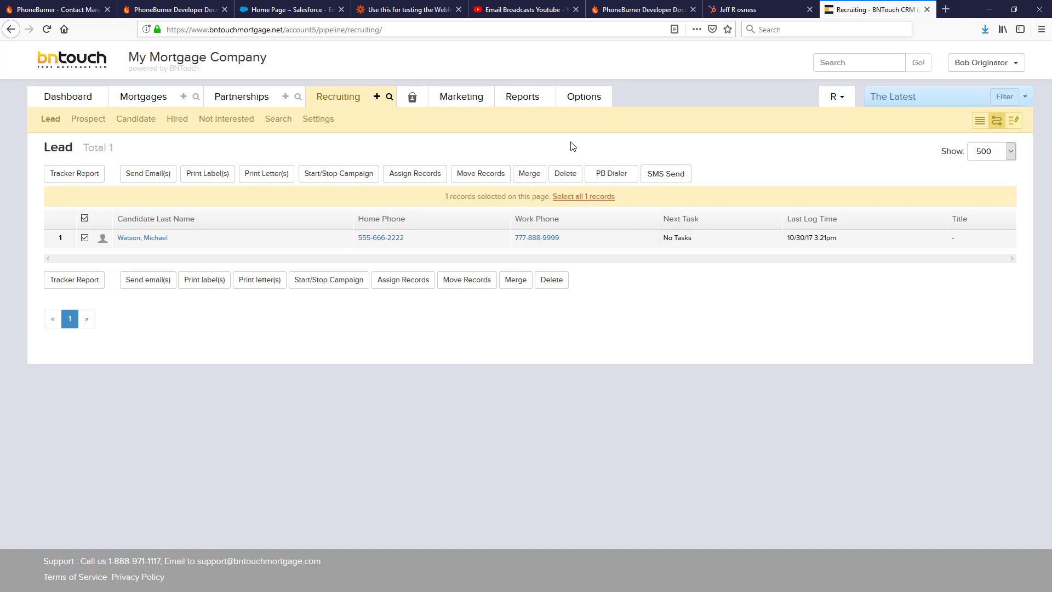
# Step: Check the three test leads in Mortgages > Leads and send them to the PB Dialer
pyautogui.click(150, 100)
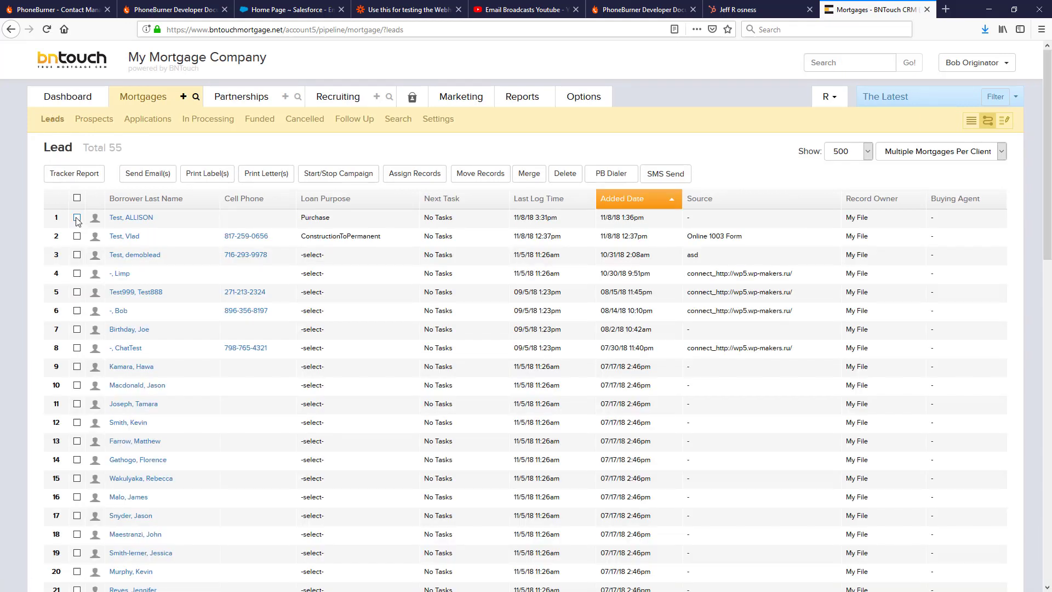
pyautogui.click(77, 217)
pyautogui.click(77, 236)
pyautogui.click(76, 254)
pyautogui.click(611, 175)
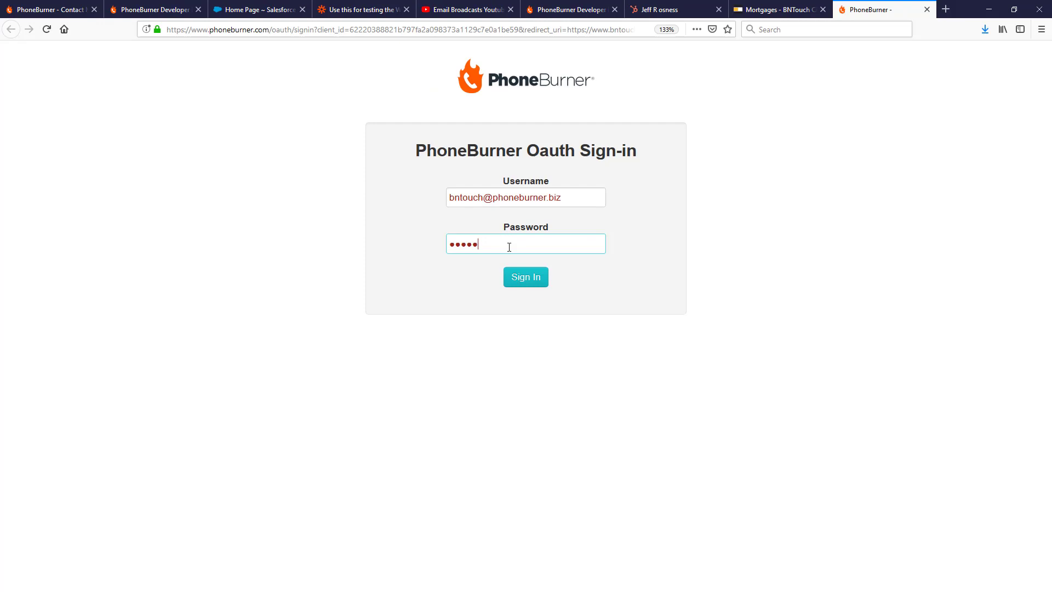
# Step: Sign in to PhoneBurner, approve BNTouch CRM access, and continue with the default dial session settings
pyautogui.click(532, 281)
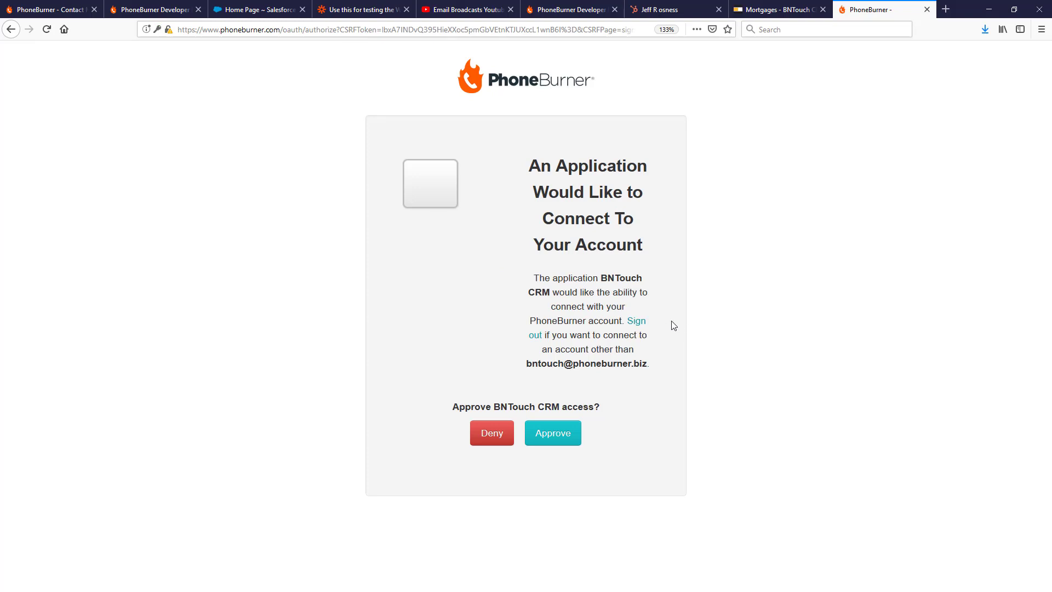
pyautogui.click(547, 434)
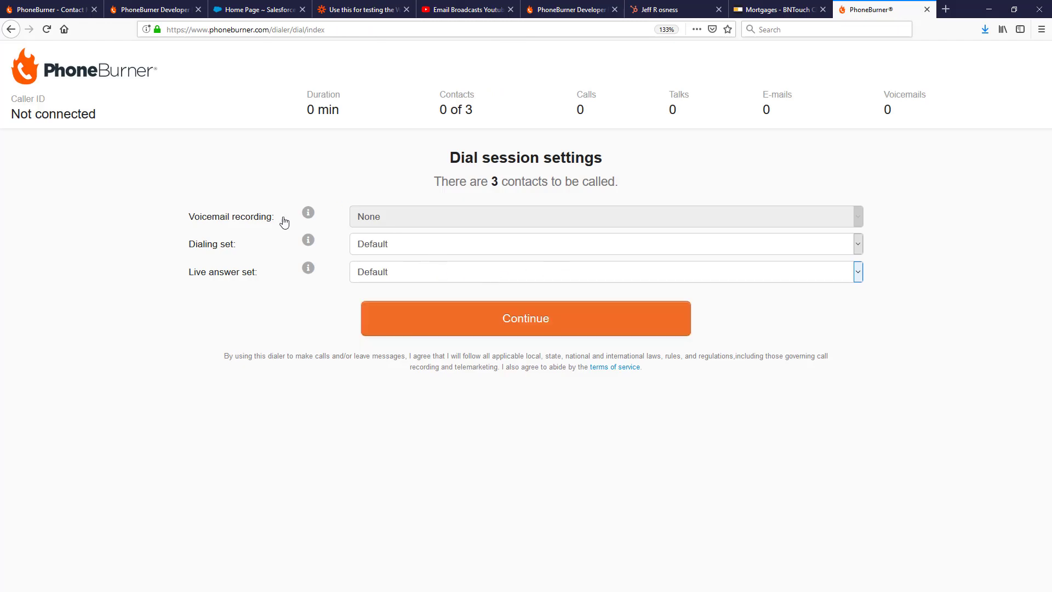
pyautogui.click(452, 249)
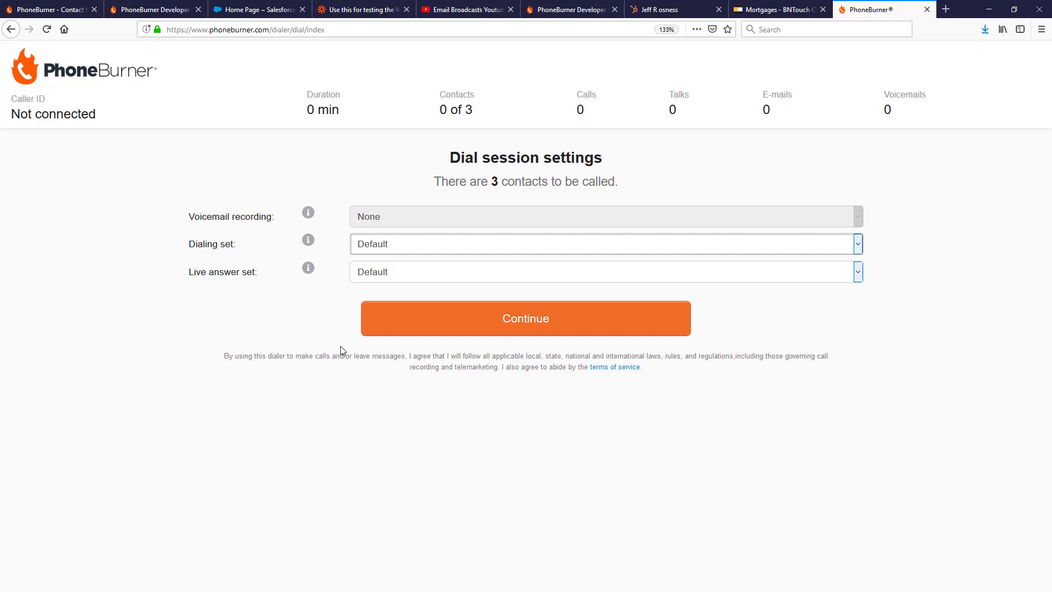
pyautogui.click(528, 324)
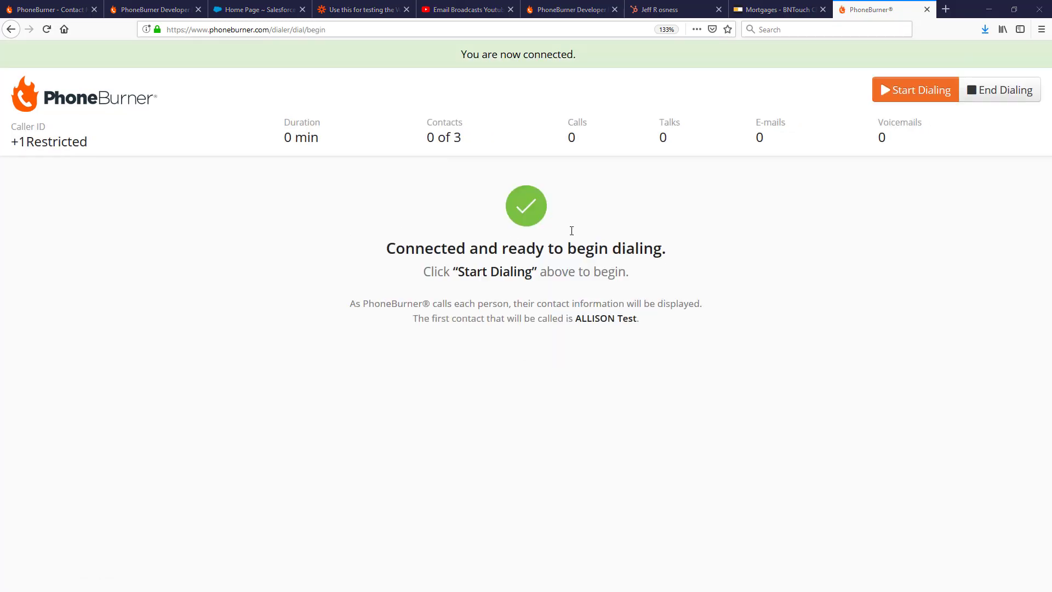
# Step: Dial ALLISON as No Answer, Vlad as Busy Signal, and connect with demoblead
pyautogui.click(920, 92)
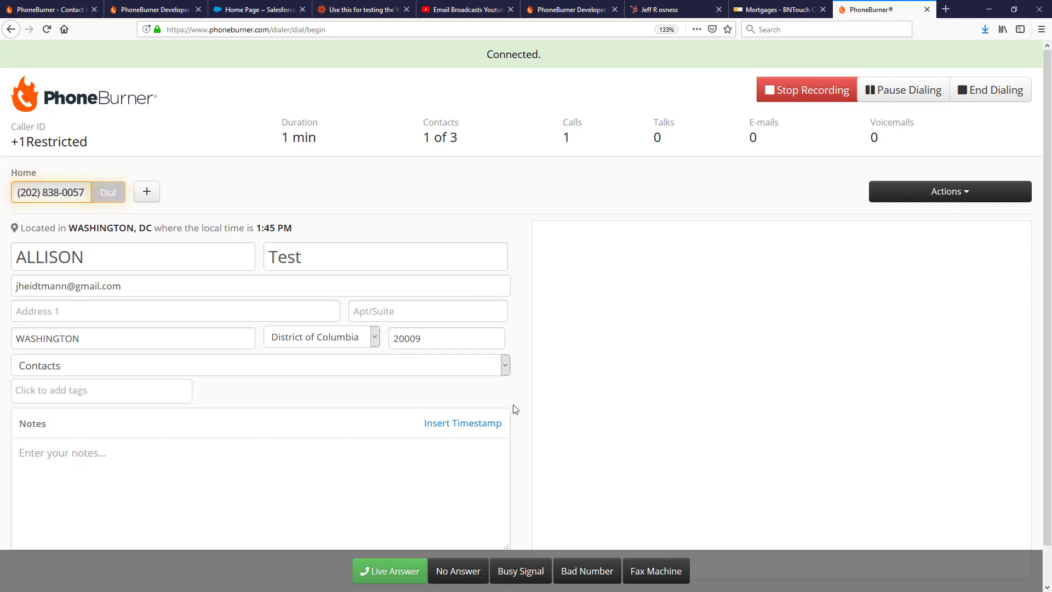
pyautogui.click(451, 578)
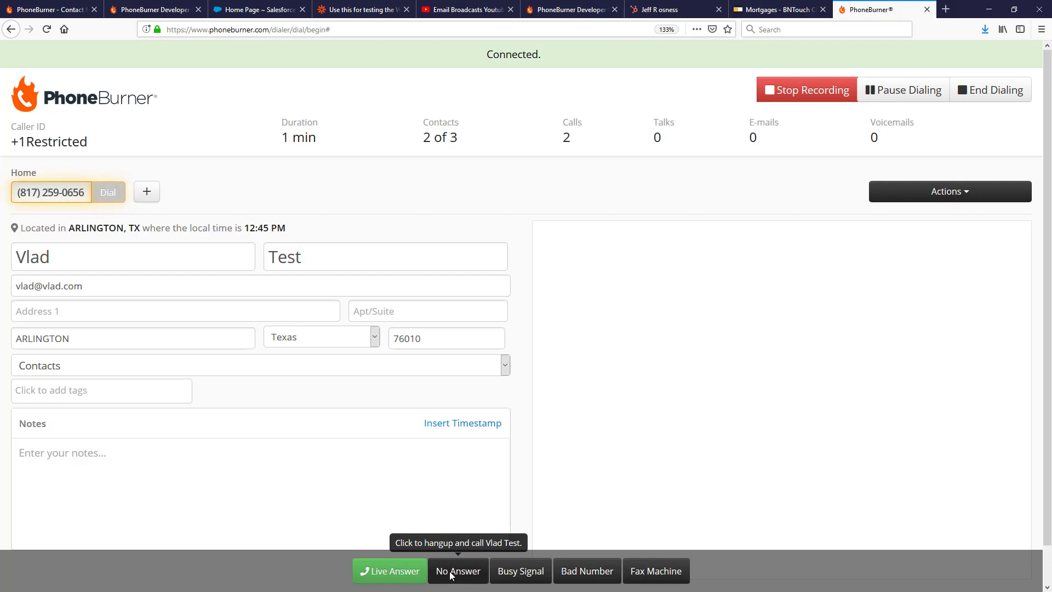
pyautogui.click(512, 571)
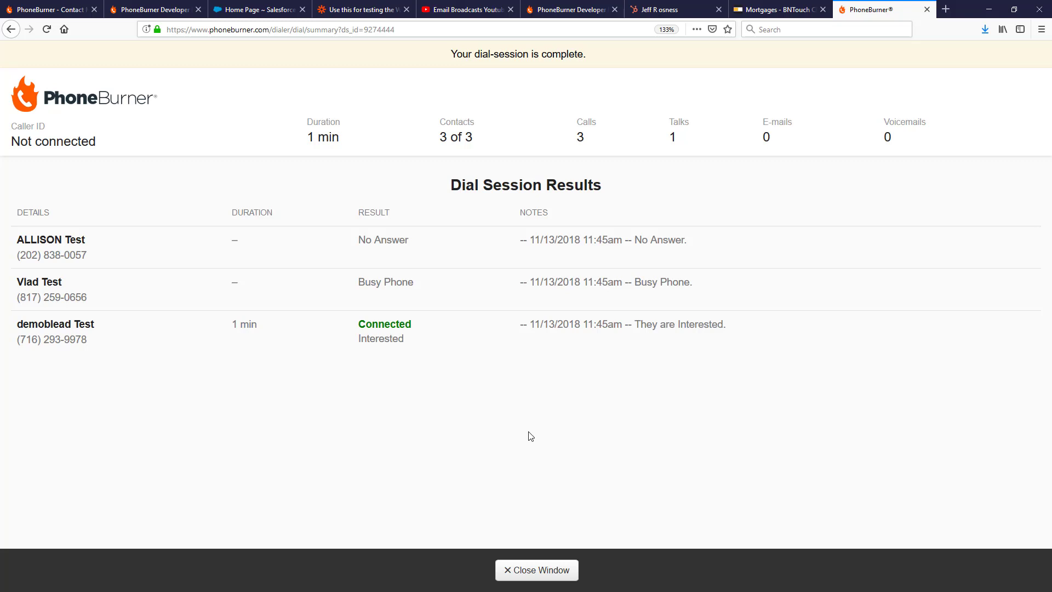
# Step: Return to the BNTouch tab and open ALLISON Test's record with its logged No Answer call
pyautogui.hotkey('ctrl', 'pageup')
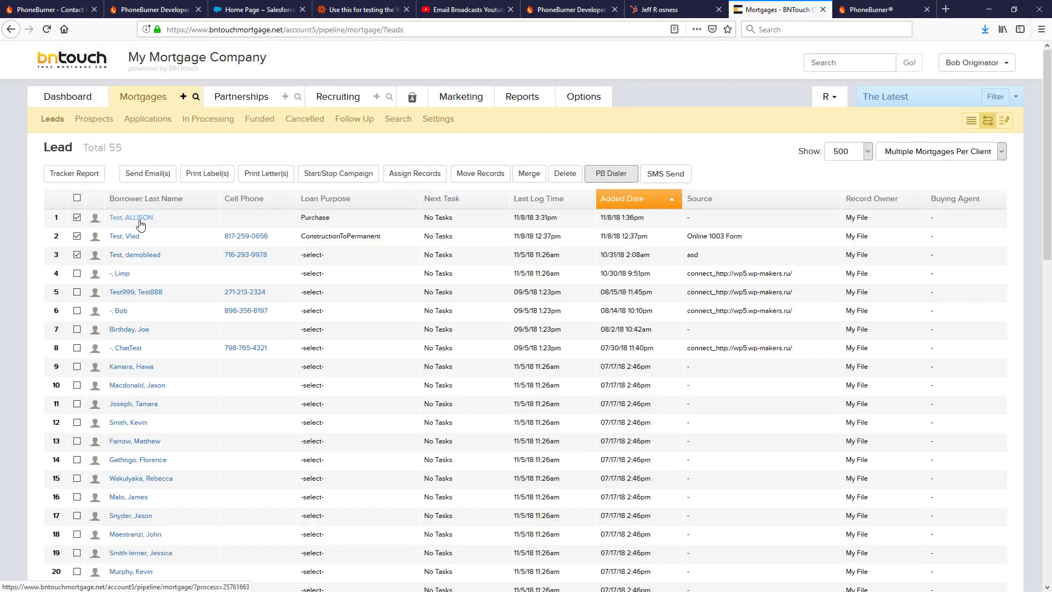
pyautogui.click(129, 218)
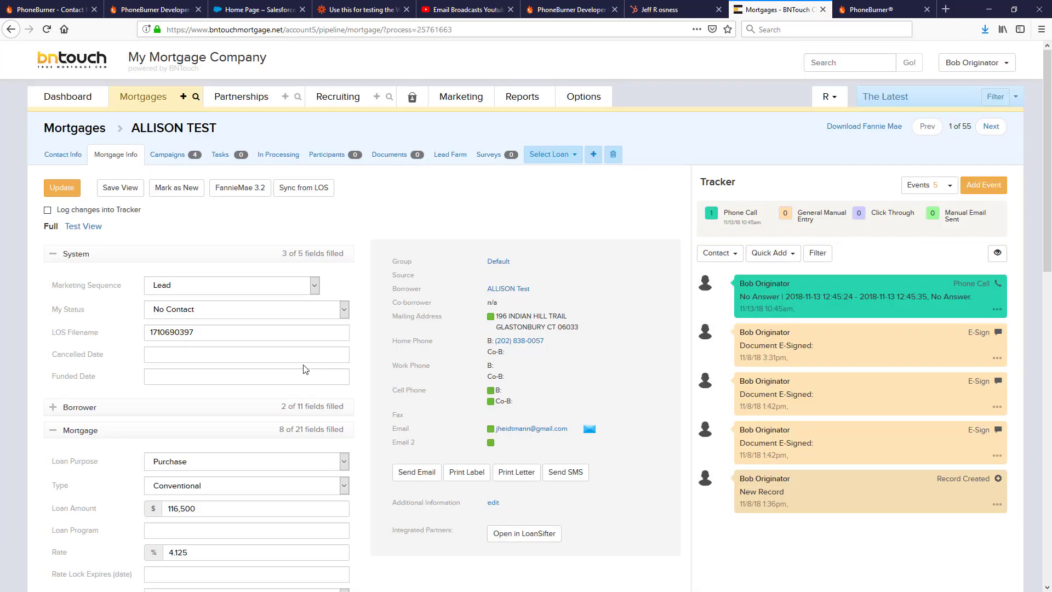